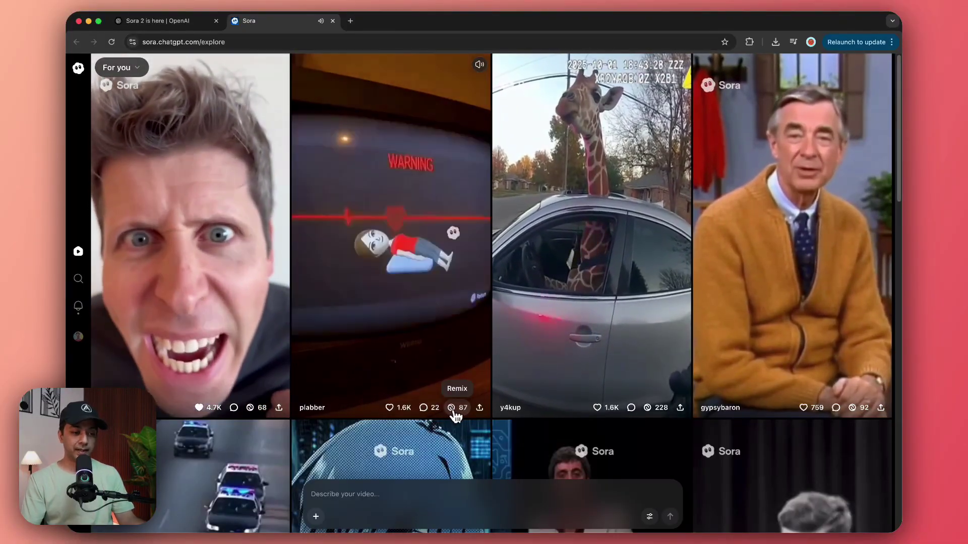
scroll(455, 416, "up", 5)
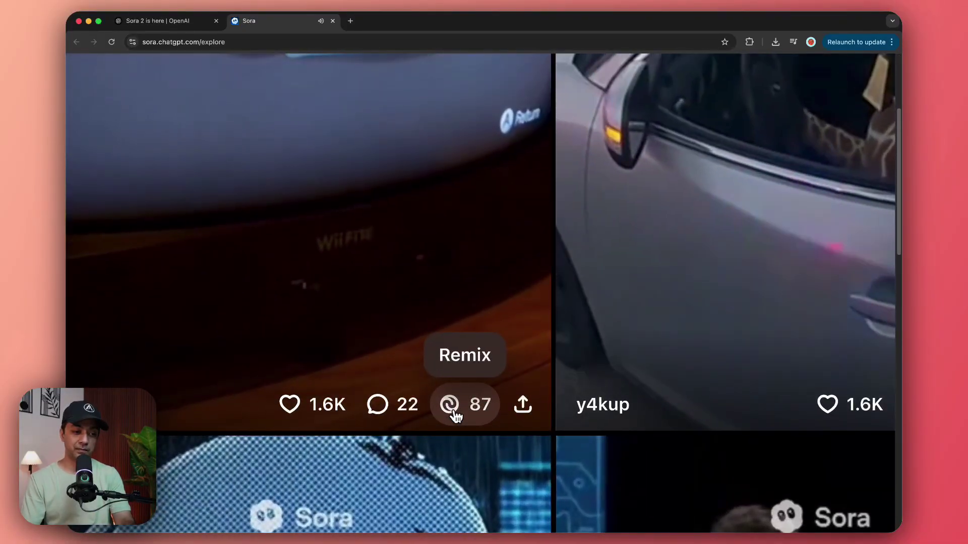
scroll(455, 416, "down", 5)
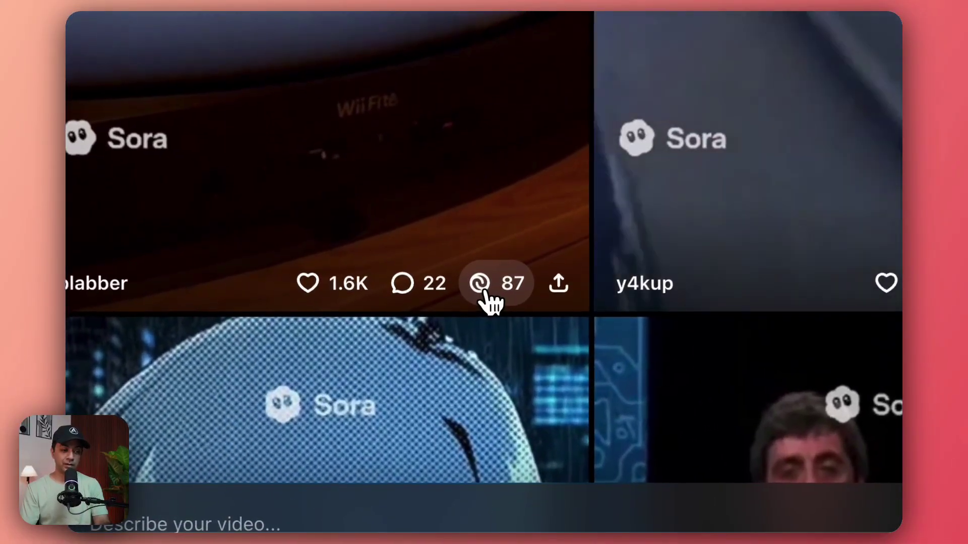
left_click(454, 408)
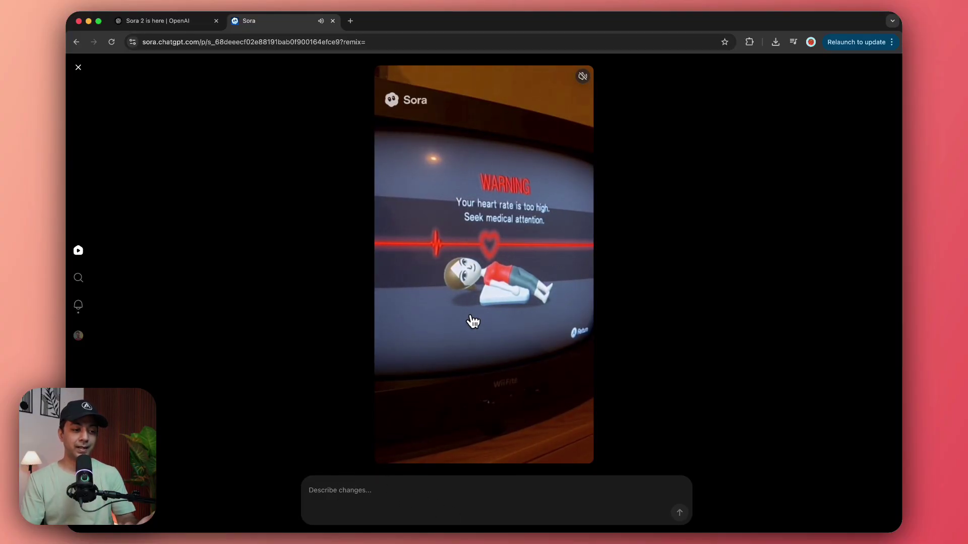
key("Escape")
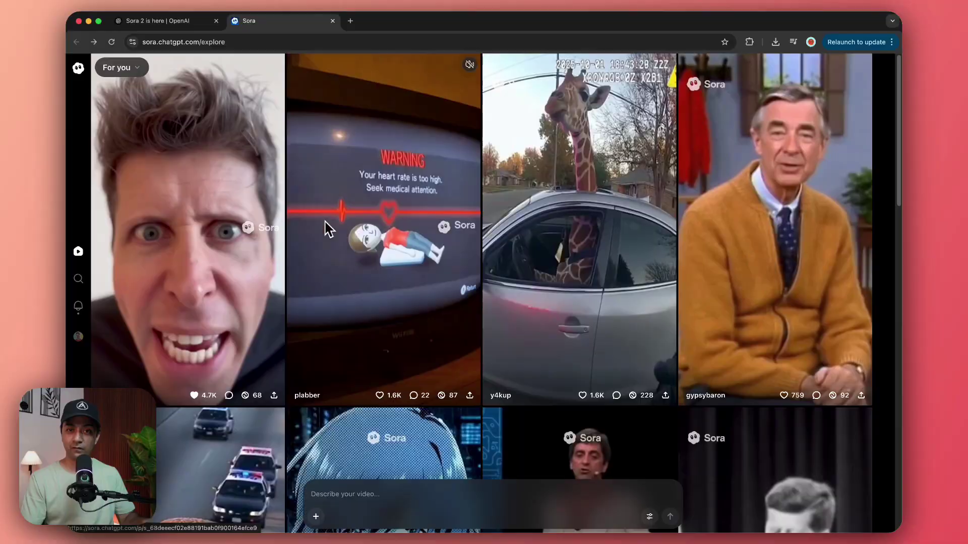
scroll(329, 230, "down", 2)
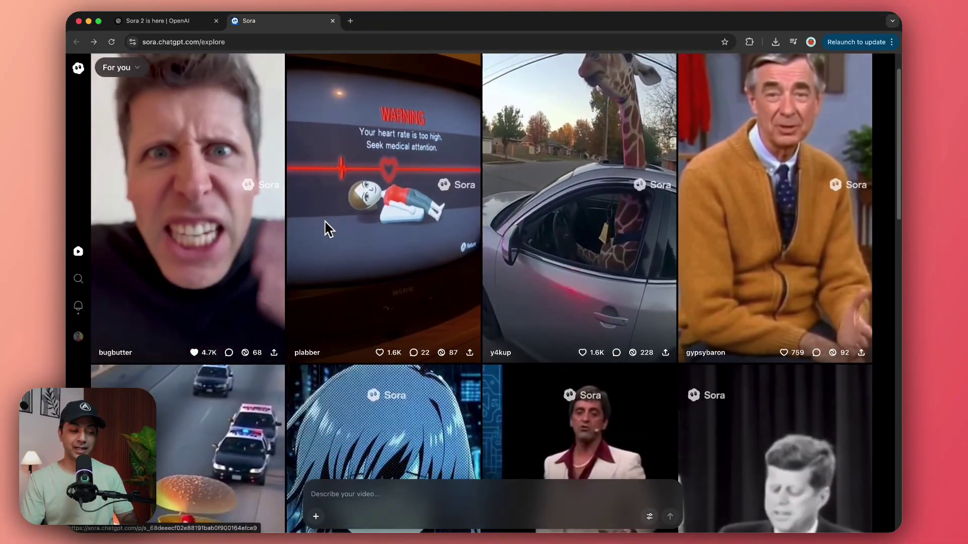
scroll(329, 230, "down", 10)
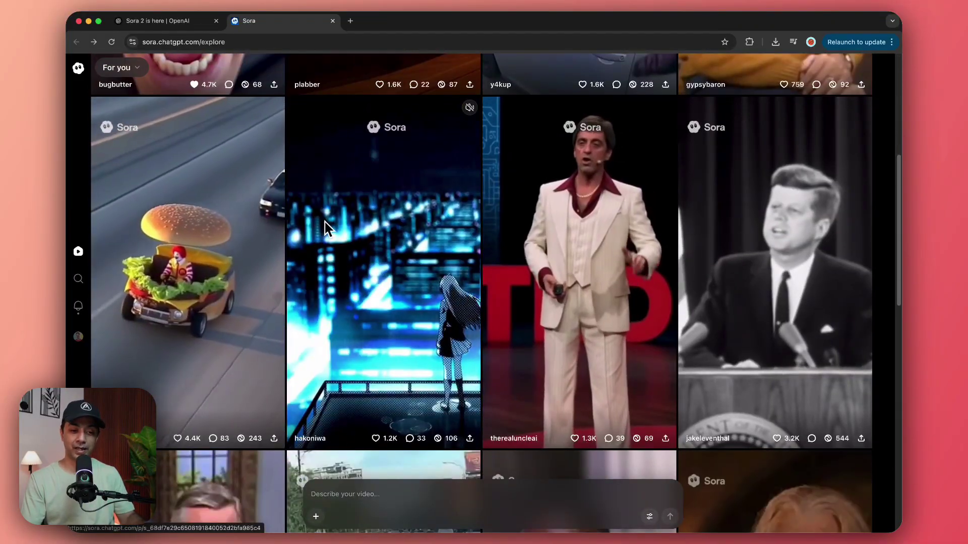
scroll(325, 228, "down", 3)
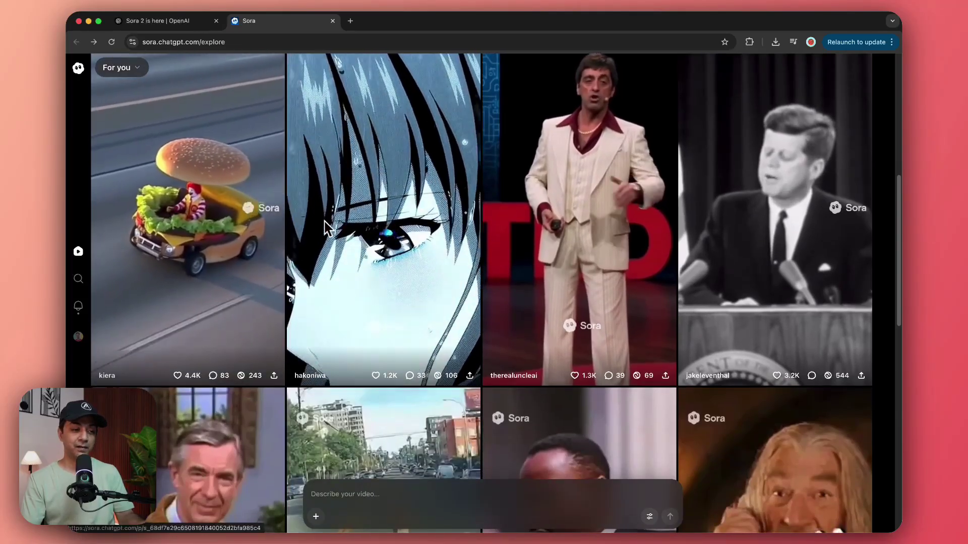
scroll(325, 227, "down", 10)
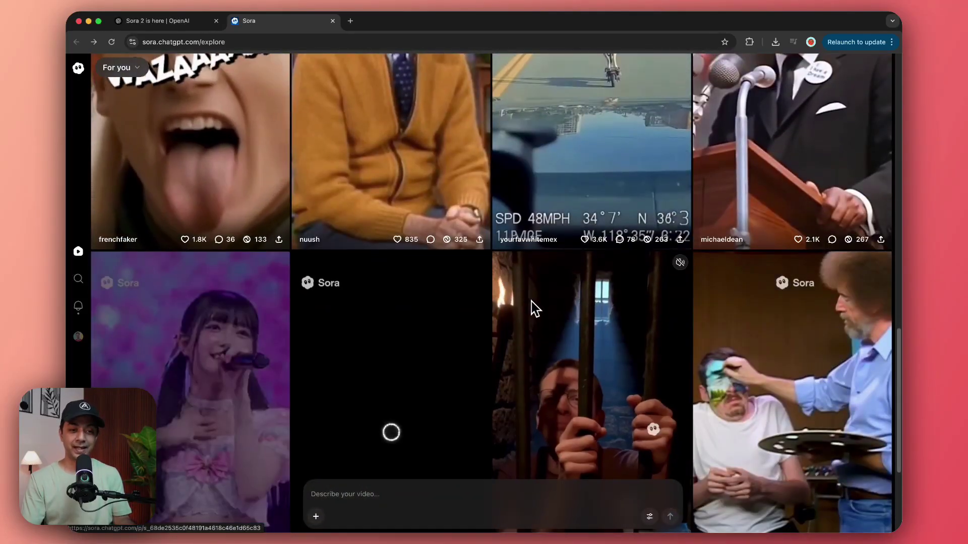
scroll(535, 308, "down", 8)
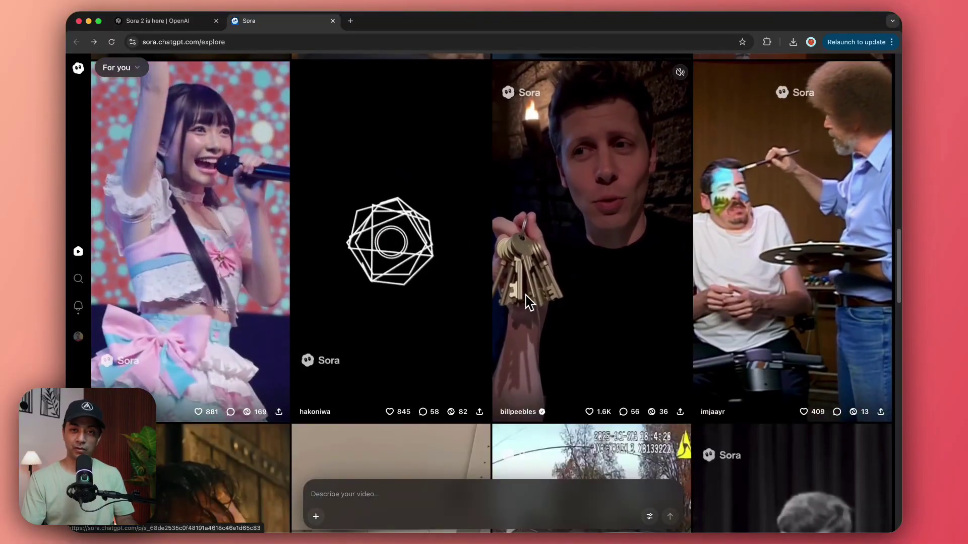
scroll(526, 295, "down", 10)
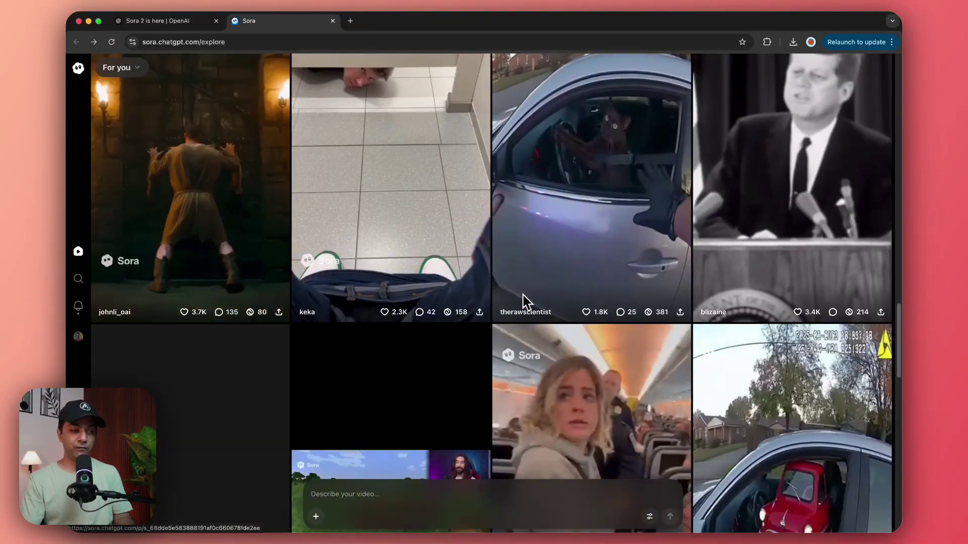
scroll(523, 301, "down", 5)
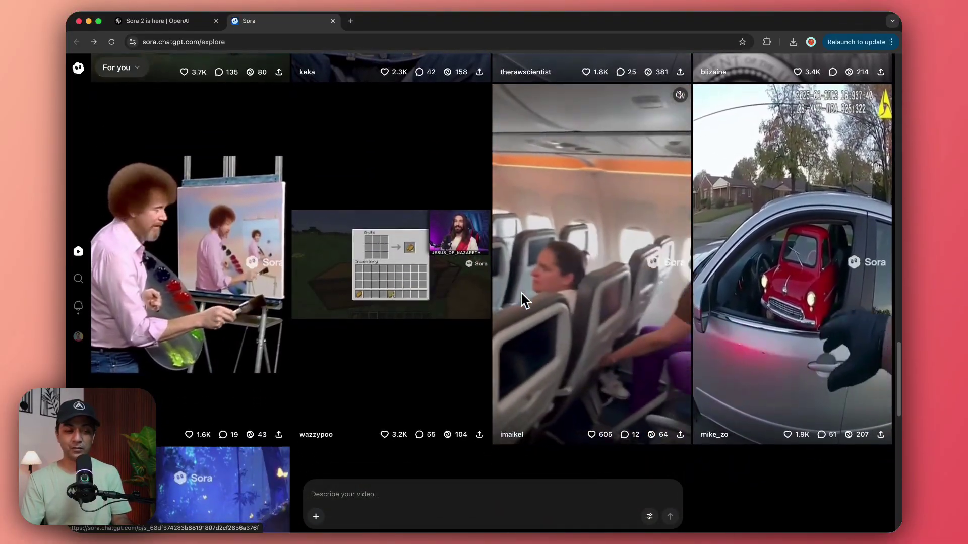
scroll(524, 300, "down", 4)
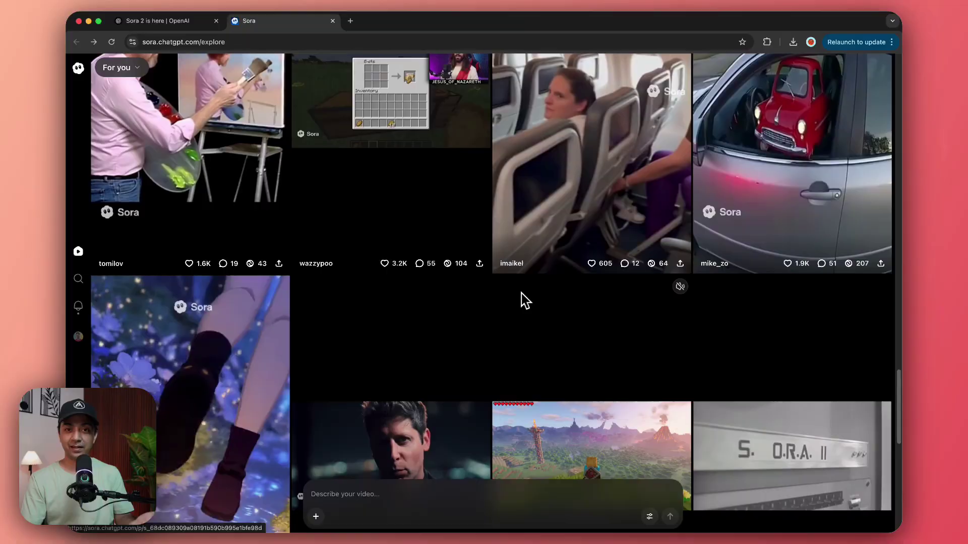
scroll(522, 295, "down", 3)
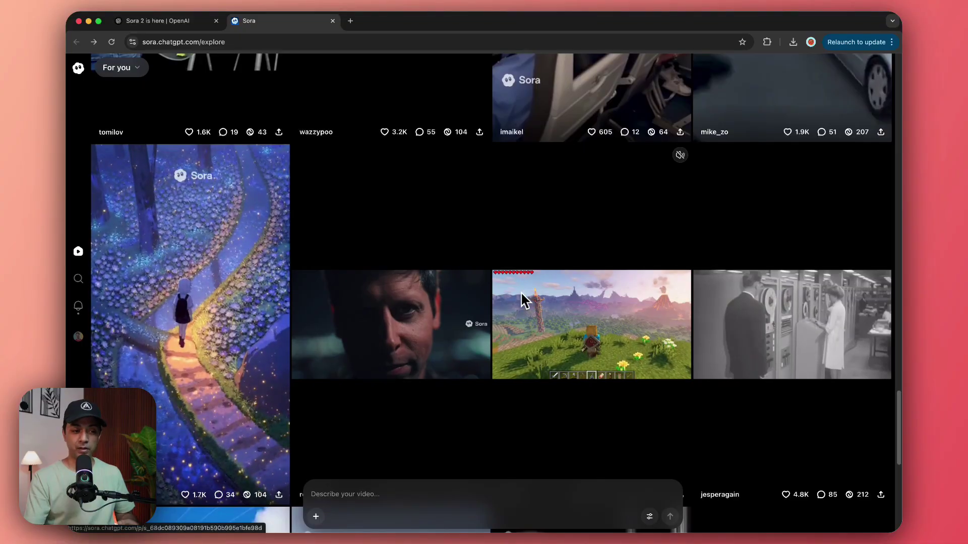
scroll(603, 336, "up", 7)
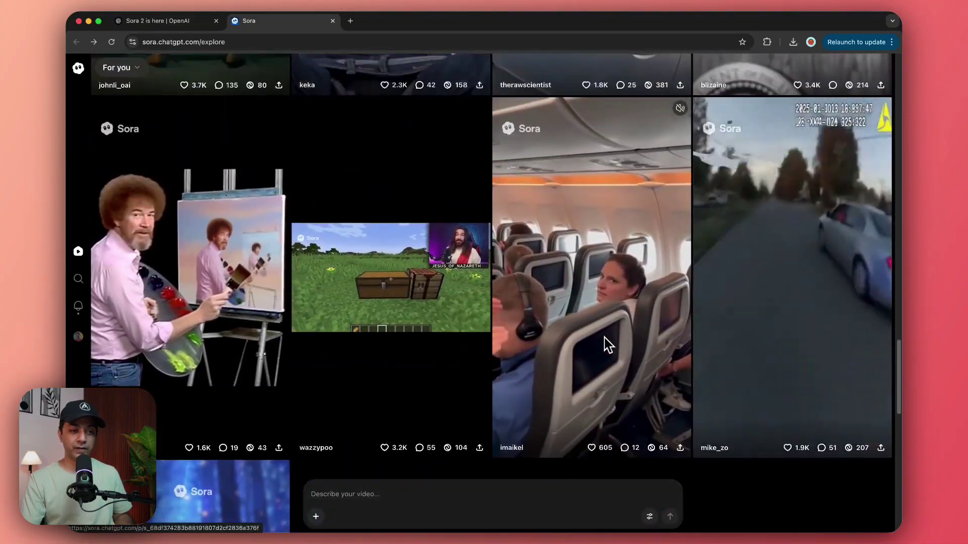
scroll(605, 336, "up", 7)
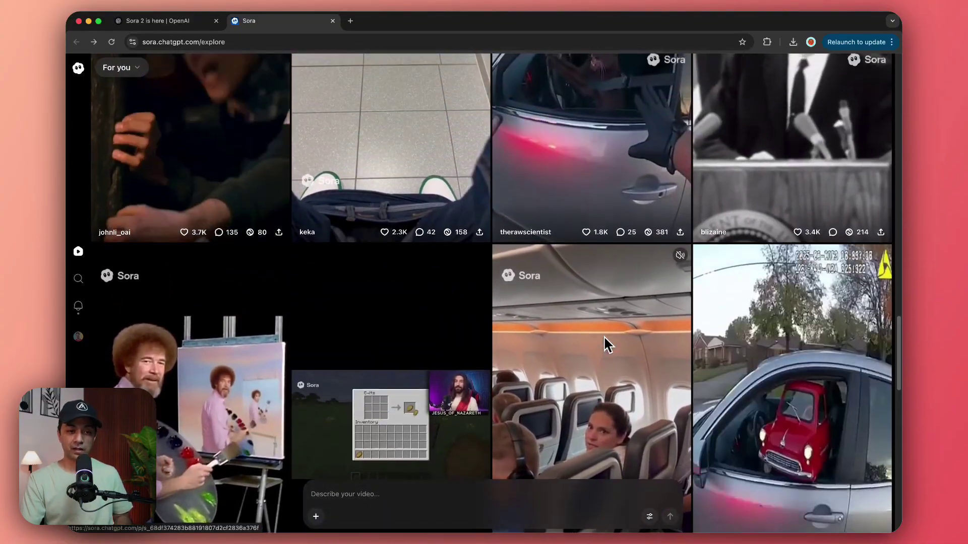
scroll(604, 337, "up", 13)
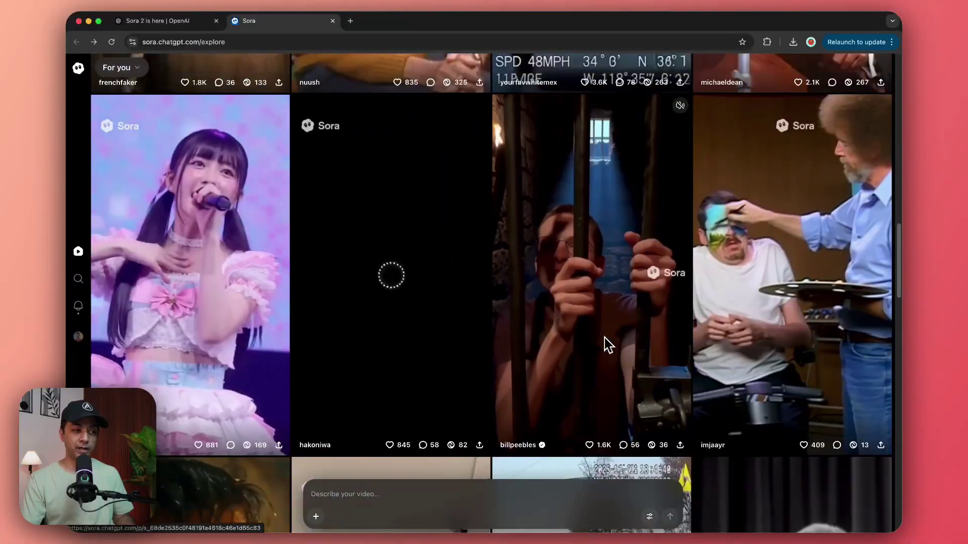
scroll(603, 336, "up", 7)
scroll(601, 335, "up", 5)
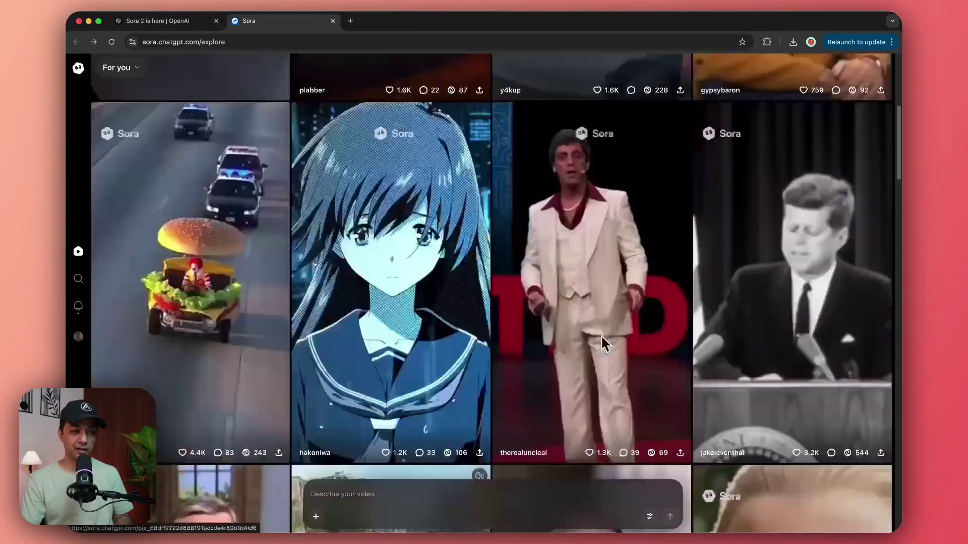
scroll(411, 328, "up", 6)
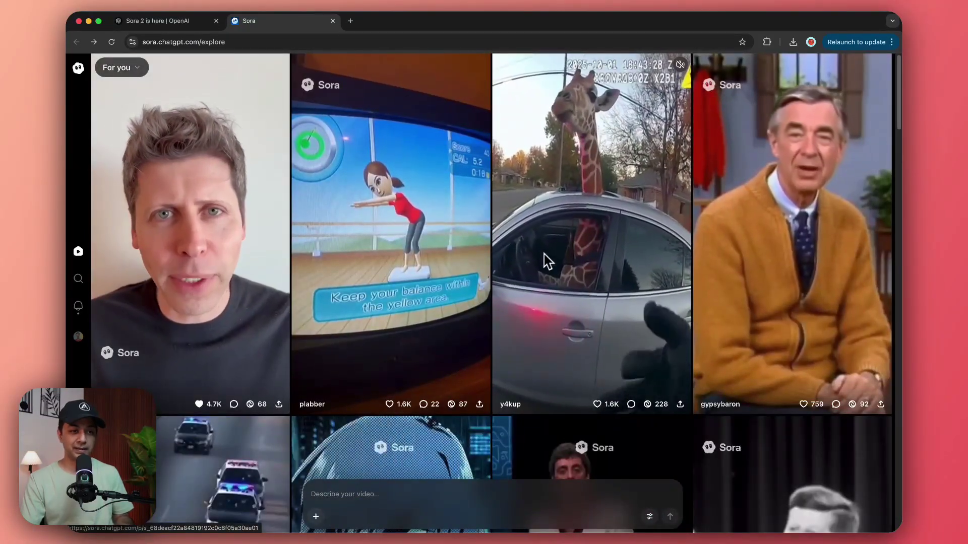
scroll(575, 241, "down", 10)
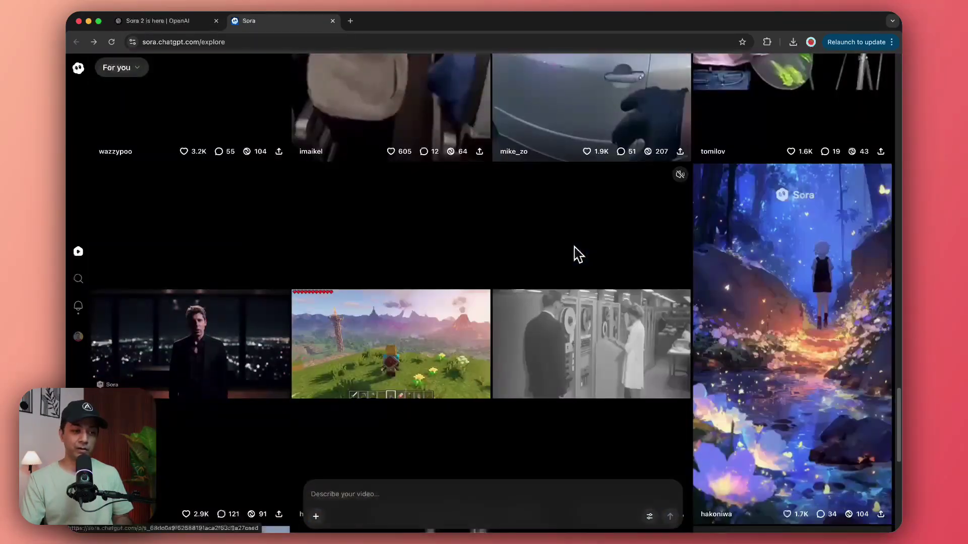
scroll(576, 254, "down", 4)
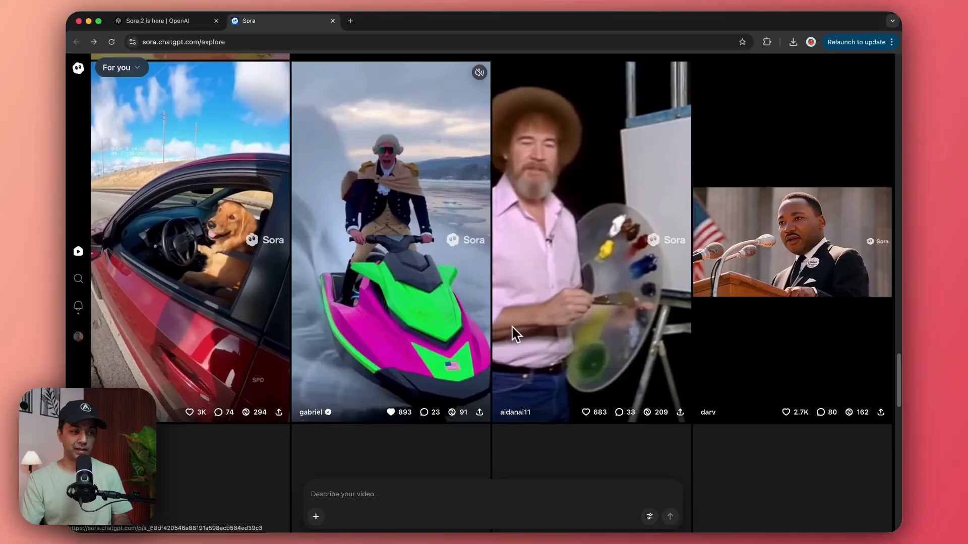
scroll(460, 308, "down", 6)
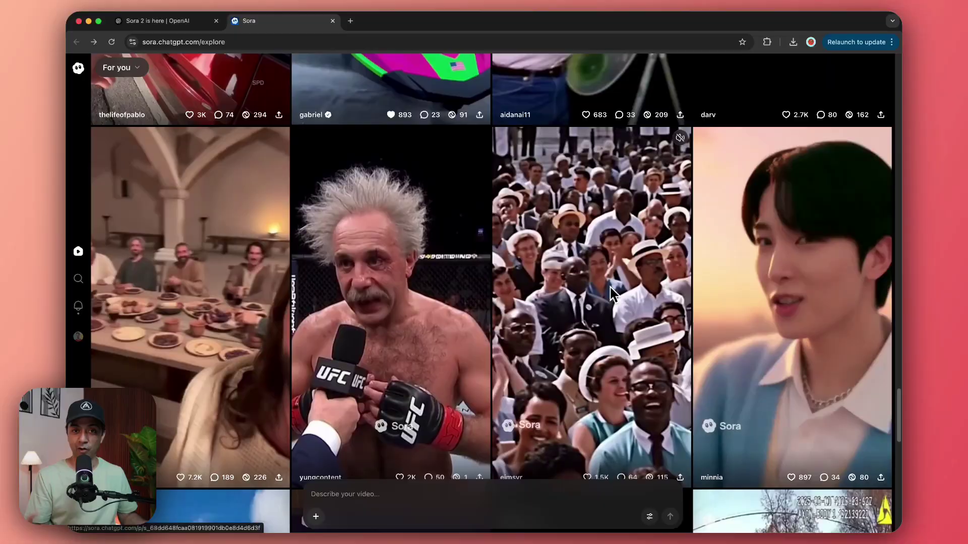
scroll(510, 290, "up", 2)
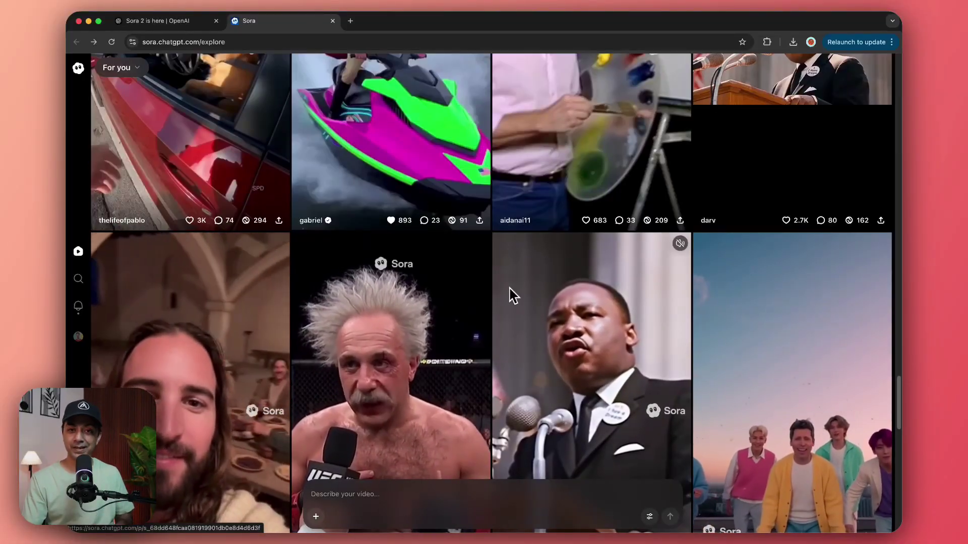
scroll(510, 290, "up", 3)
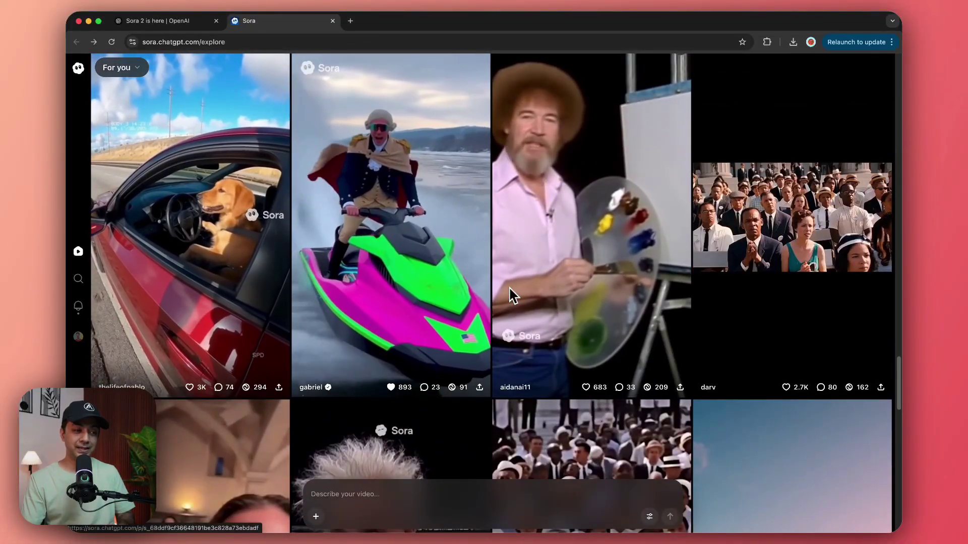
scroll(509, 295, "down", 8)
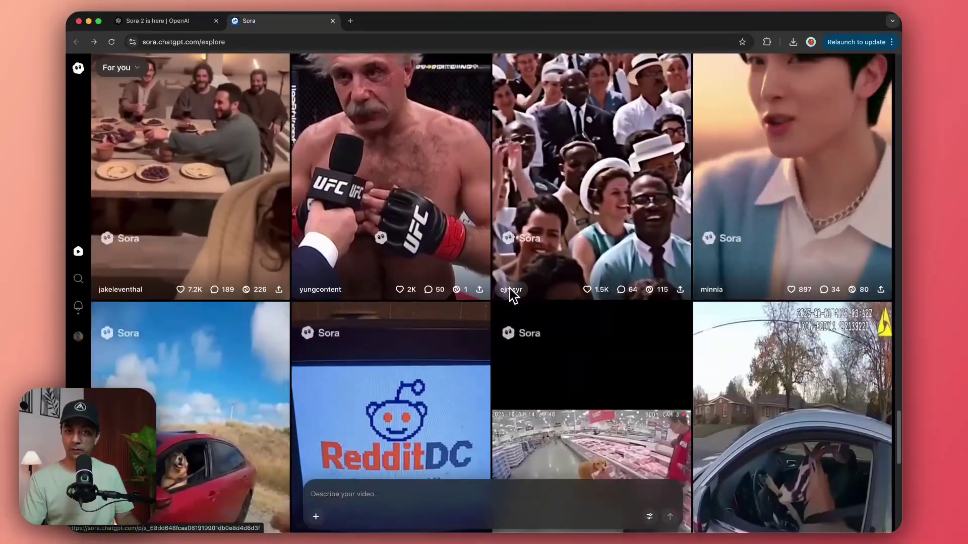
scroll(512, 295, "down", 7)
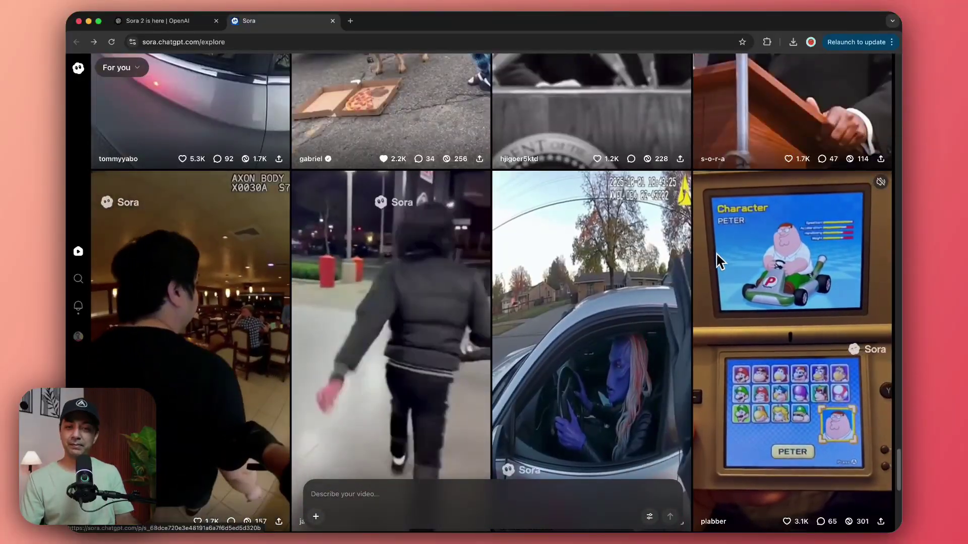
scroll(718, 256, "down", 1)
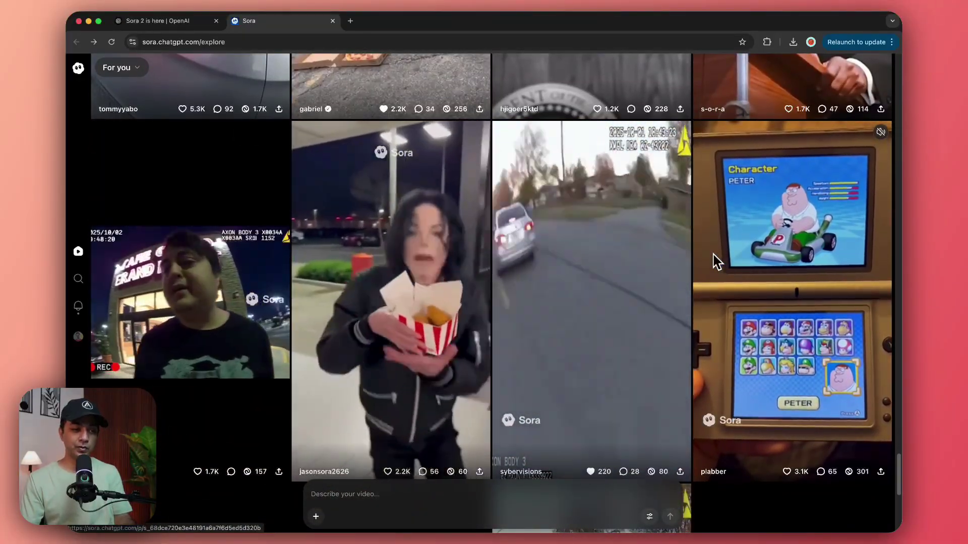
scroll(717, 262, "down", 1)
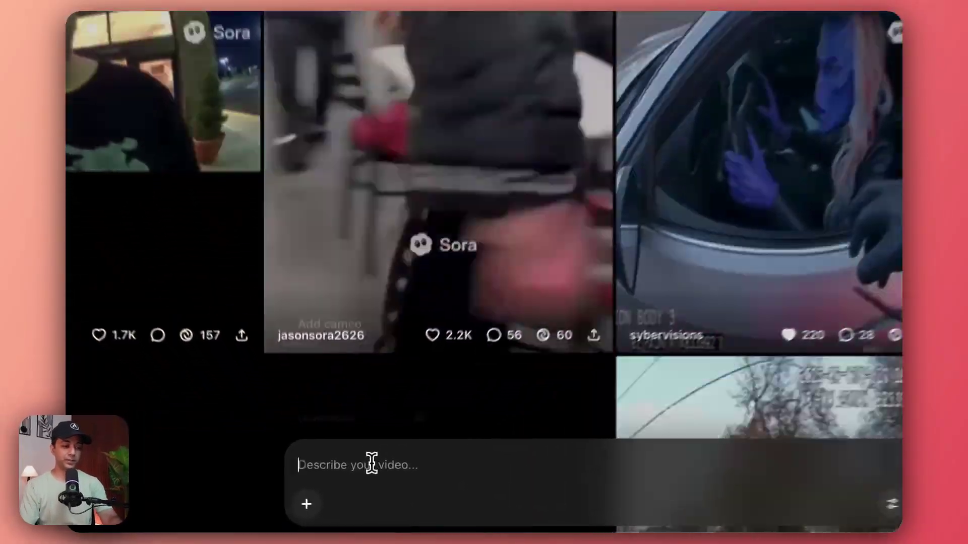
left_click(363, 487)
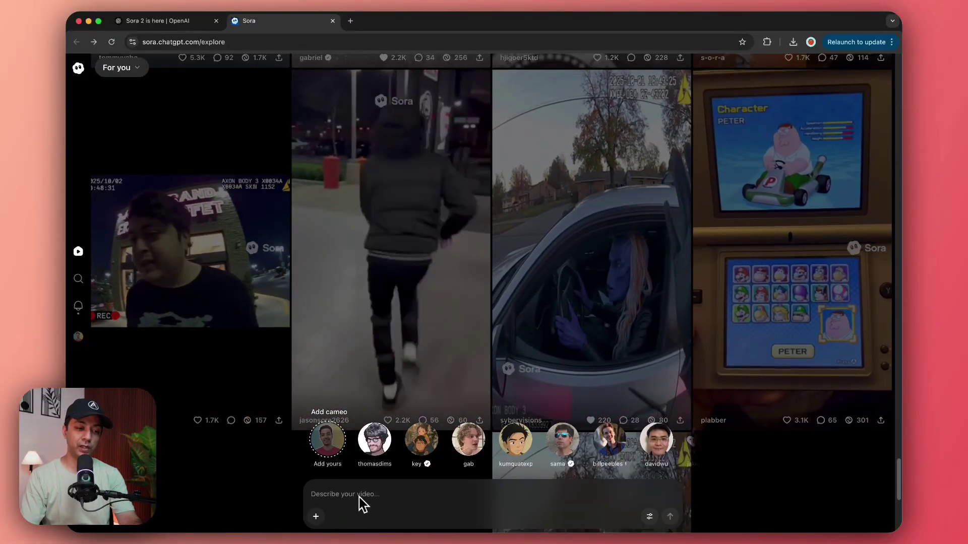
left_click(359, 497)
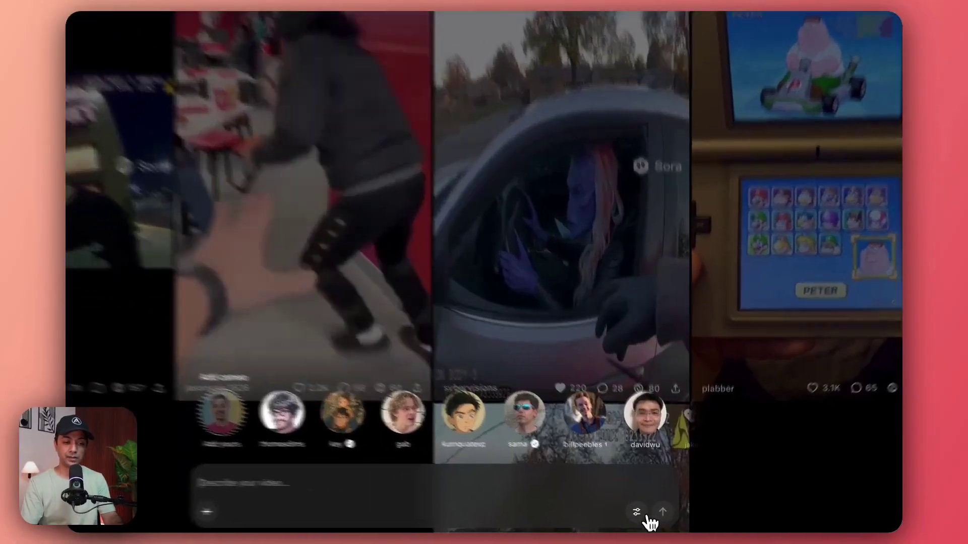
left_click(638, 512)
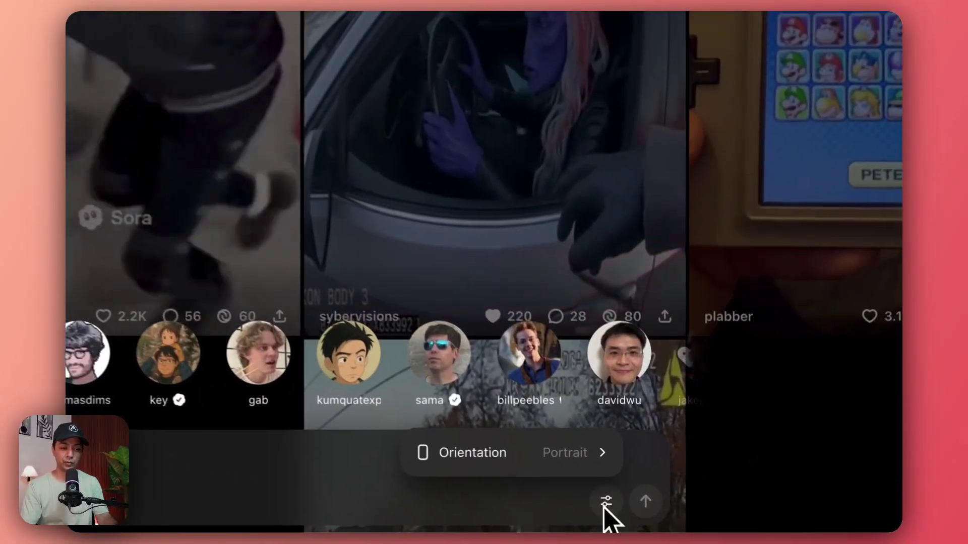
mouse_move(456, 451)
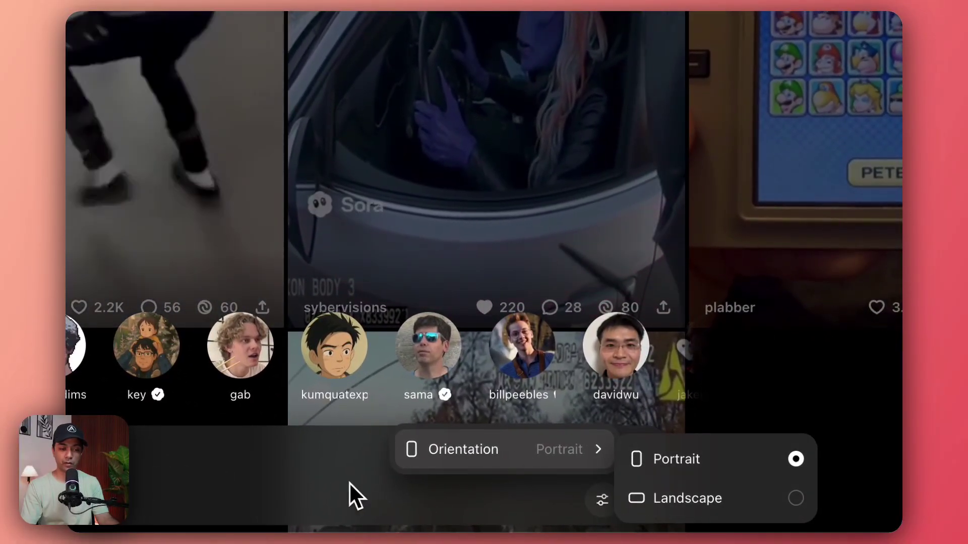
left_click(349, 494)
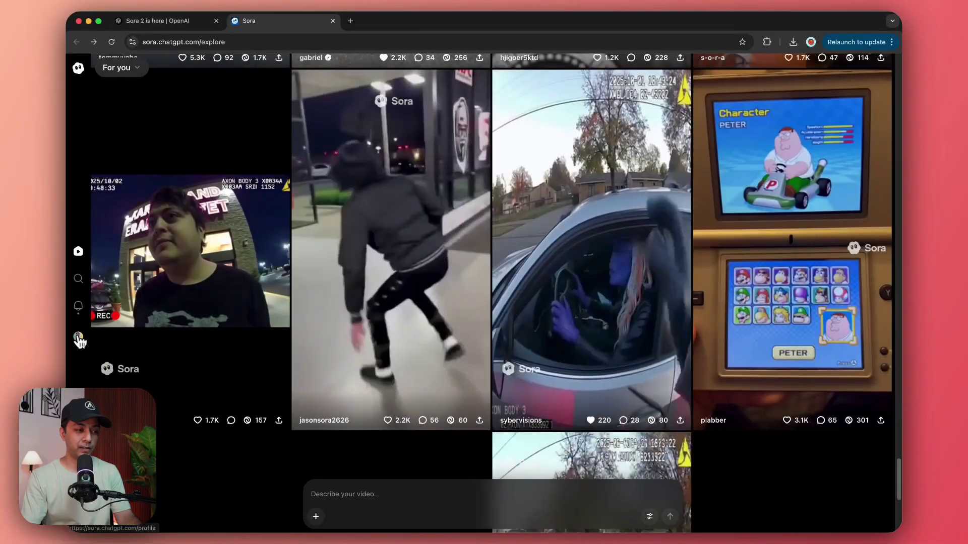
- From your profile's posts grid, open your NYC street-interview post asking about Divi 5
left_click(78, 338)
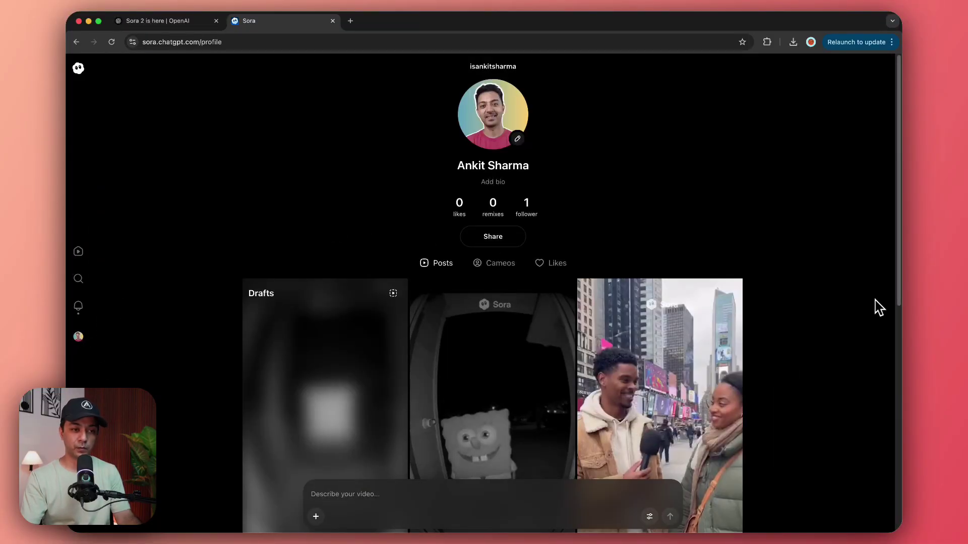
scroll(875, 307, "down", 4)
scroll(868, 321, "down", 2)
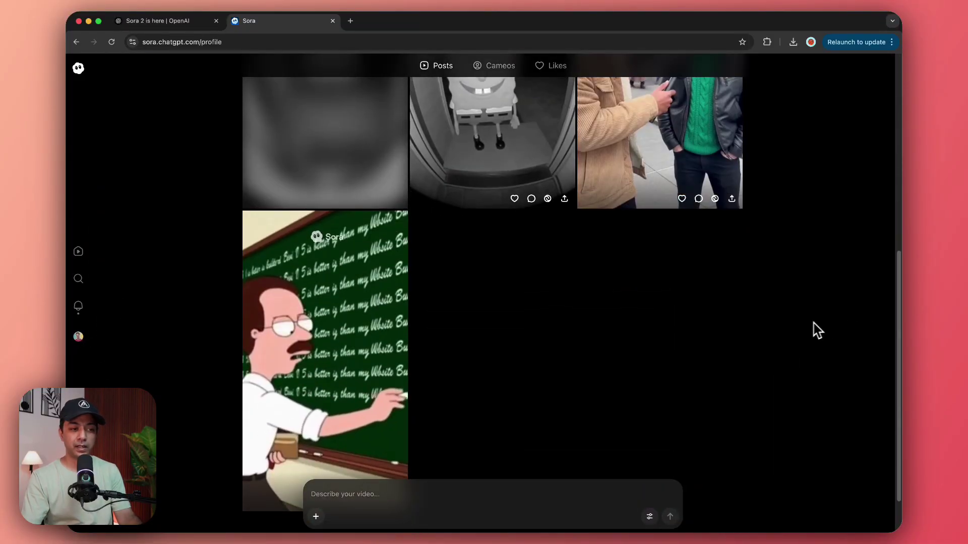
scroll(701, 331, "up", 4)
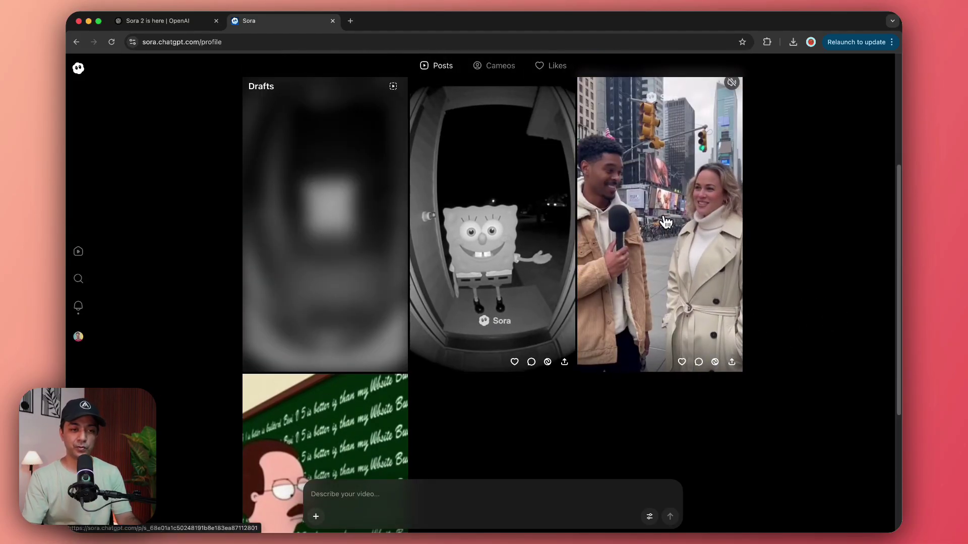
left_click(594, 341)
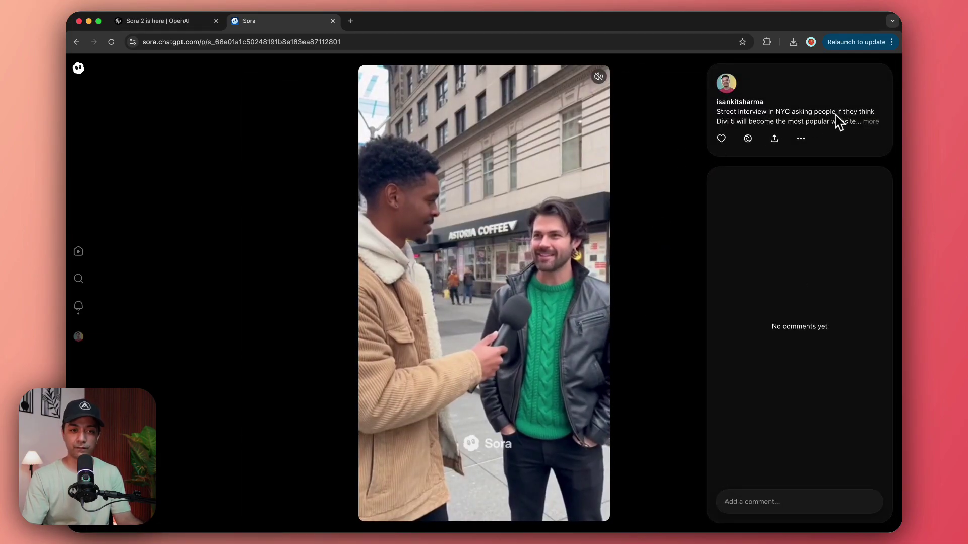
- Read the full prompts of the Divi 5 street-interview and SpongeBob doorbell posts, returning to the profile
left_click(872, 125)
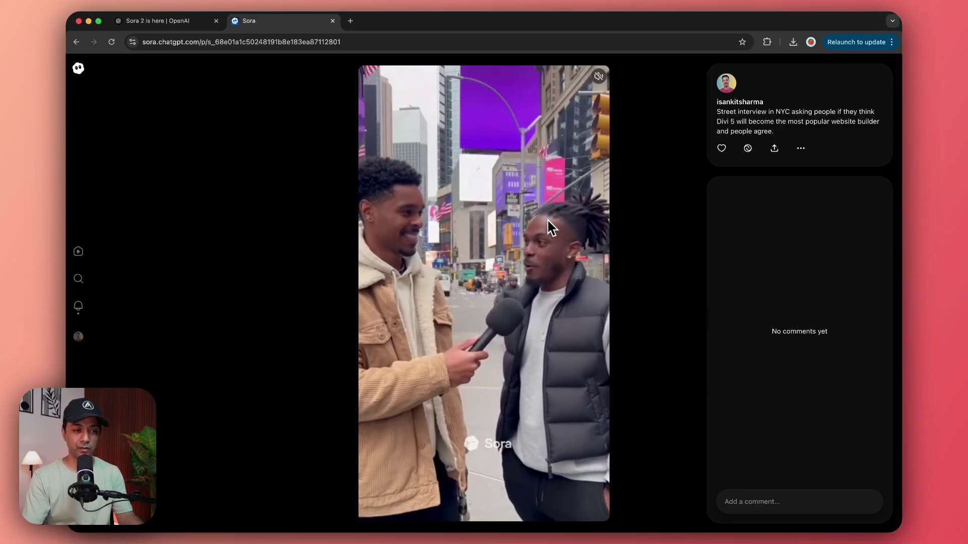
key("Escape")
left_click(539, 246)
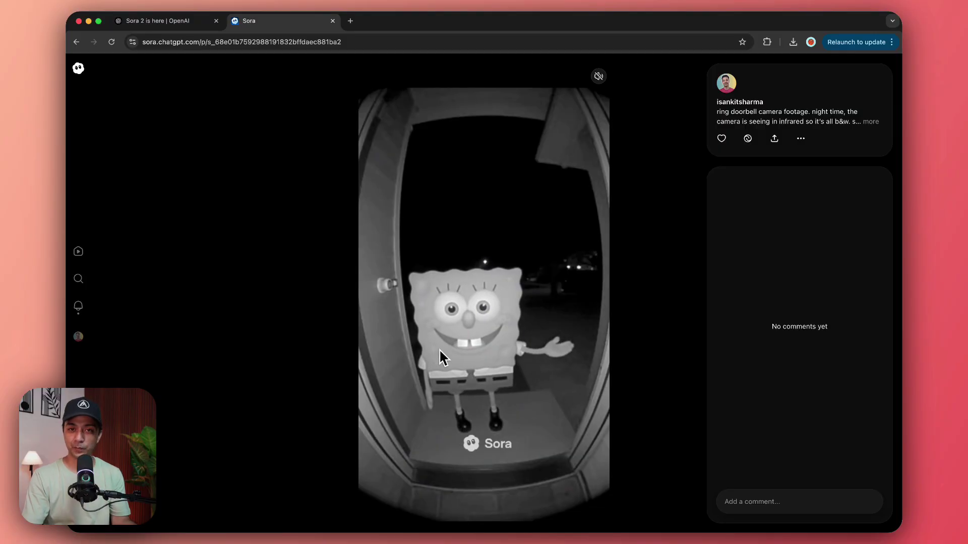
left_click(871, 122)
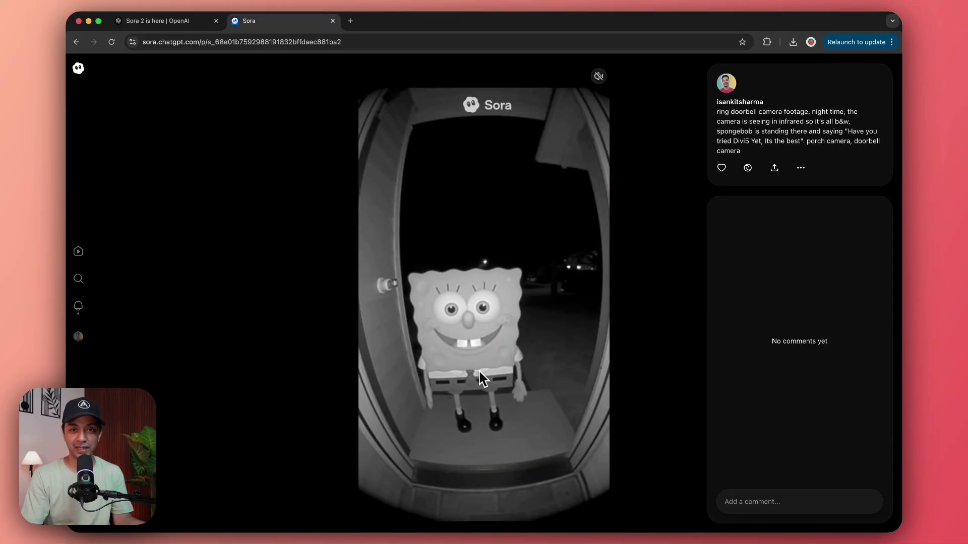
left_click(331, 519)
- Cancel the file-attach picker without attaching anything and open the profile's Drafts collection
left_click(317, 516)
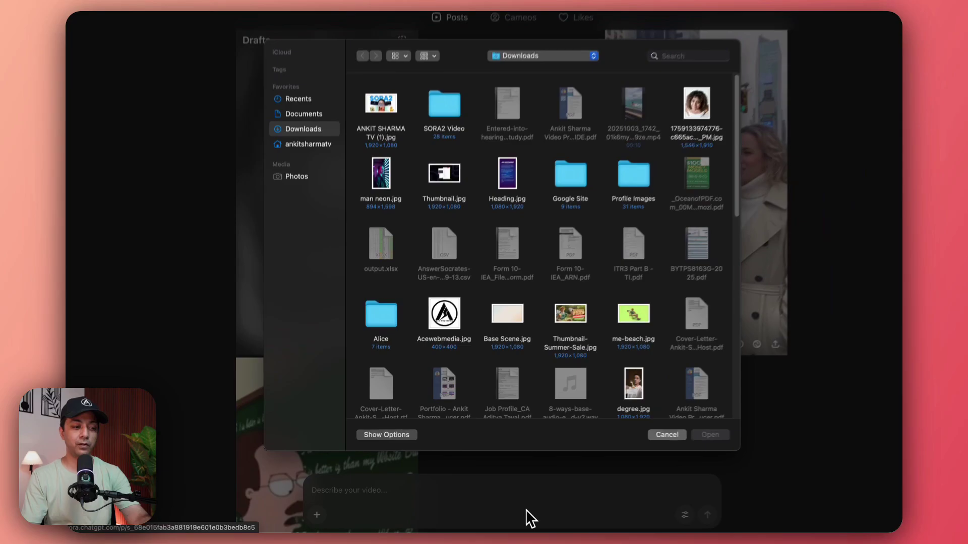
key("Escape")
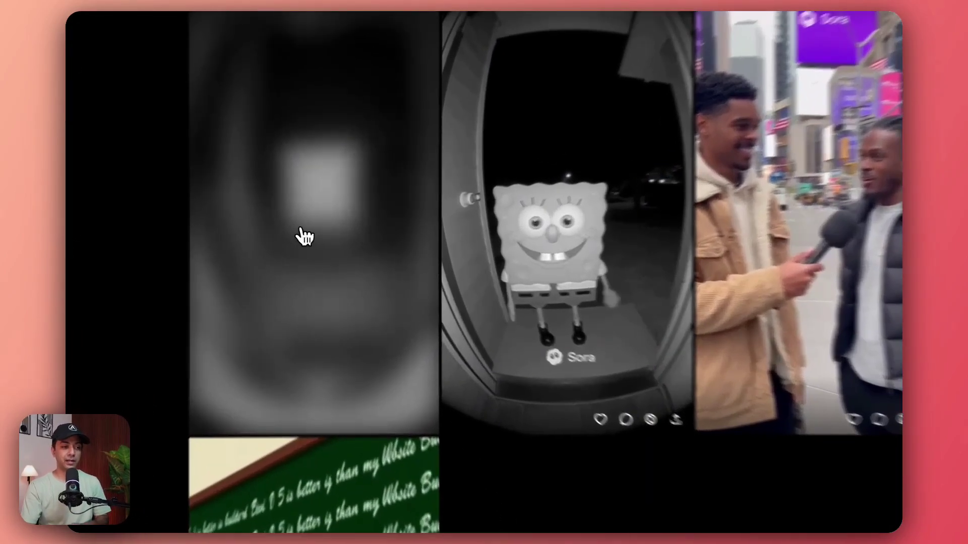
left_click(315, 240)
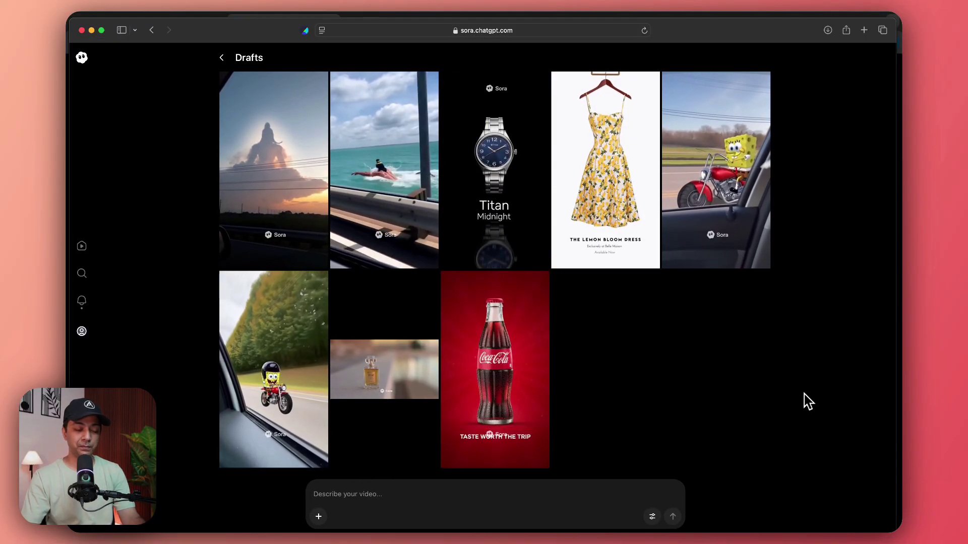
- Mute and watch the Coke-on-Mars draft, then bring up the SORA2 Video file chooser from Drafts
mouse_move(525, 395)
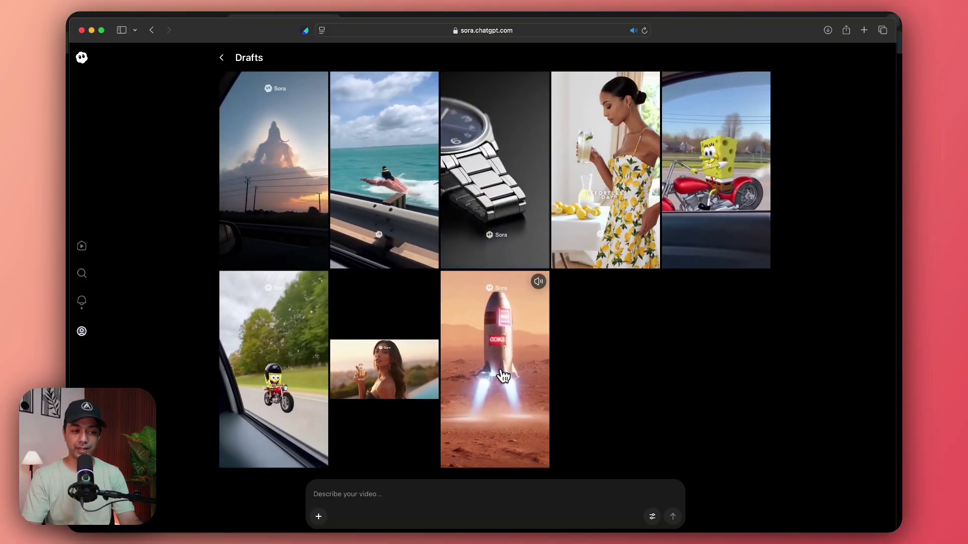
left_click(539, 290)
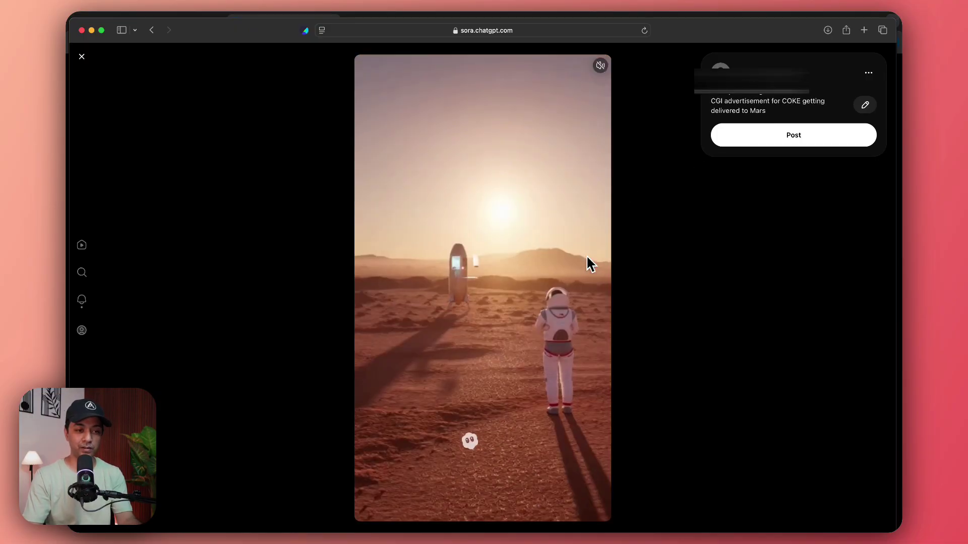
key("Escape")
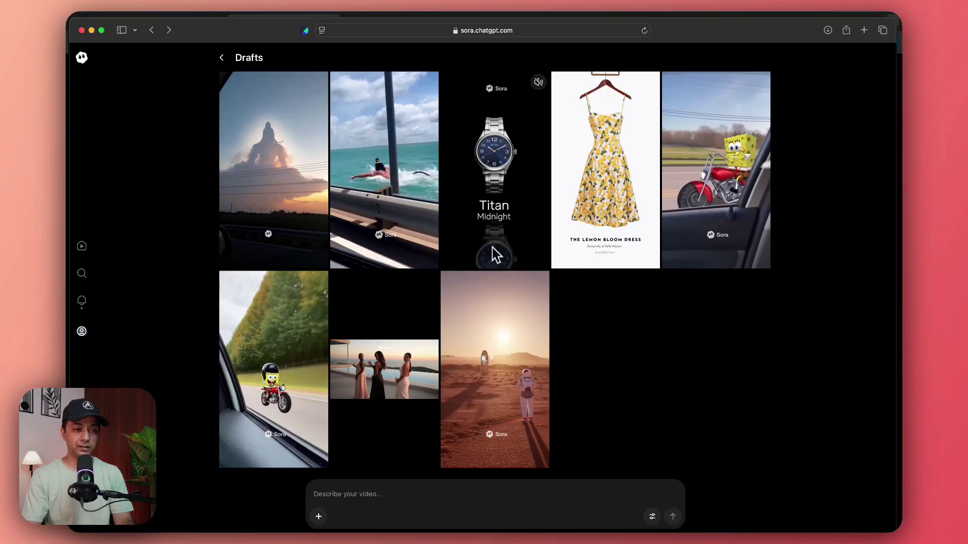
mouse_move(608, 216)
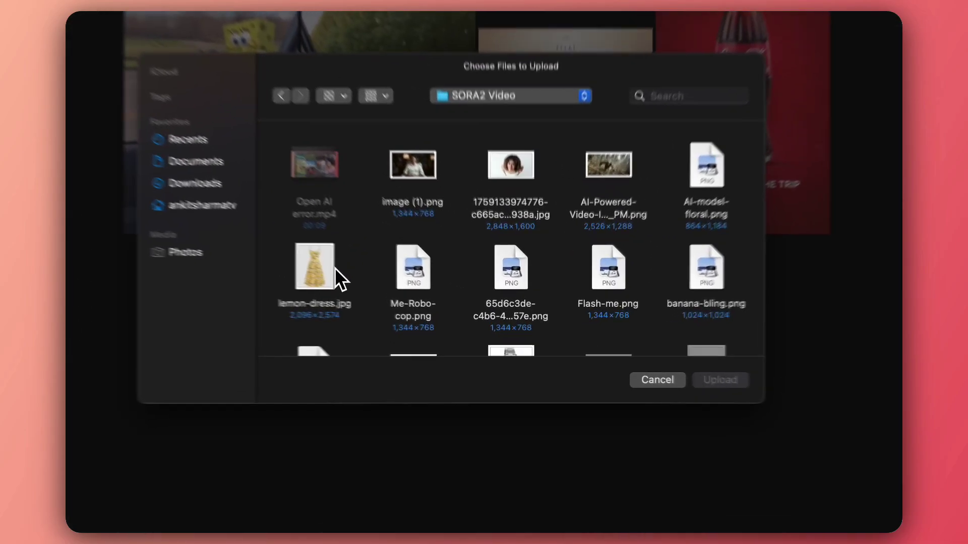
- Attach lemon-dress.jpg and prompt 'Make a high end fashion advertisement of this dress using different female models in…'
left_click(403, 300)
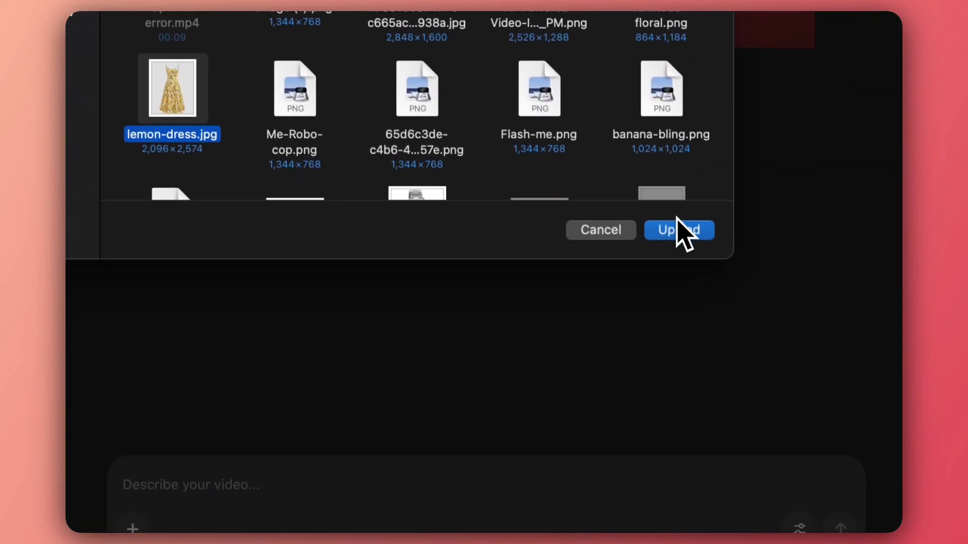
left_click(677, 224)
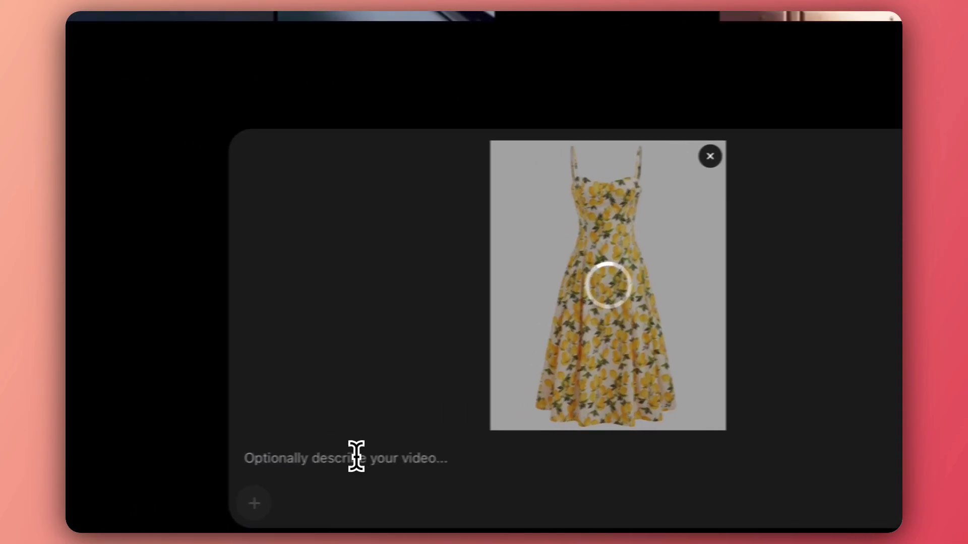
left_click(222, 463)
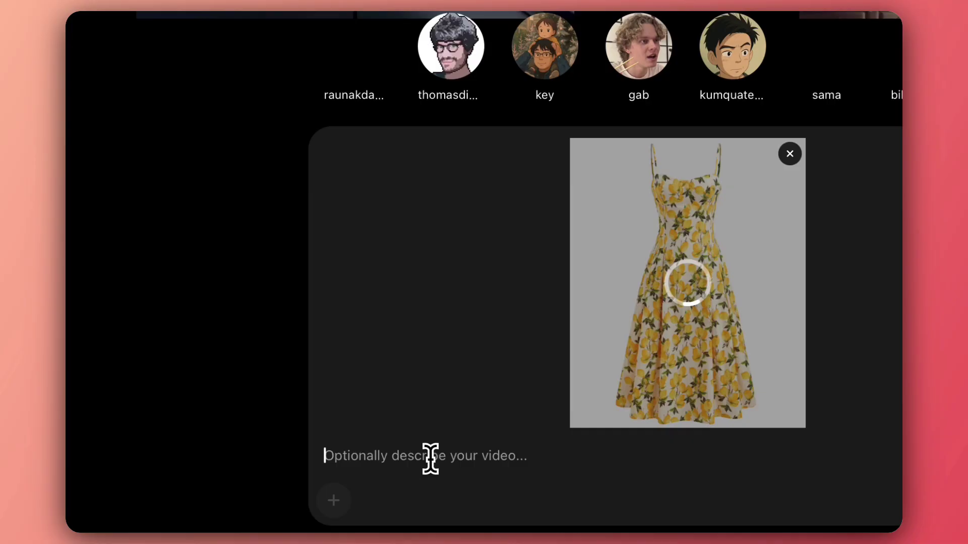
type("Make")
type(" a high end fashion advertisement of this dress using differ")
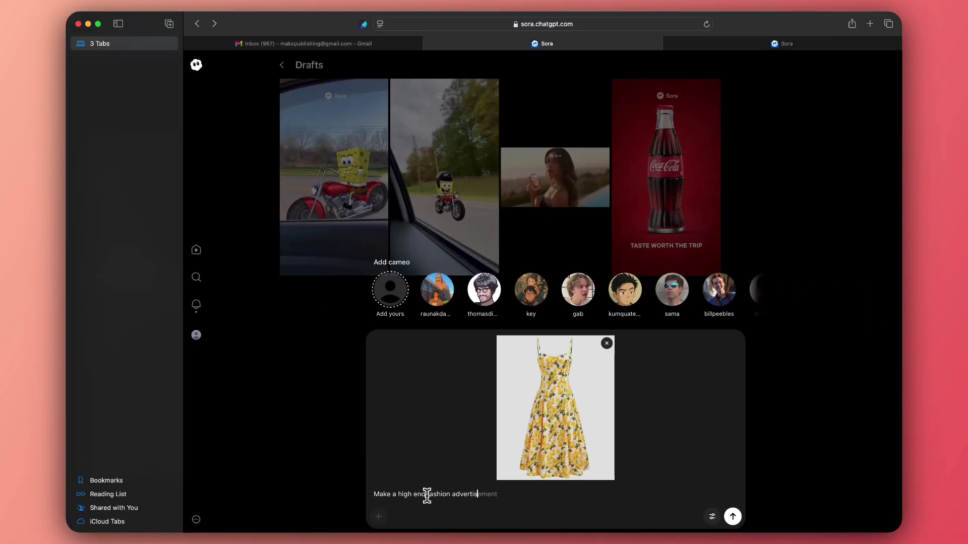
type("ent female models in different scenes")
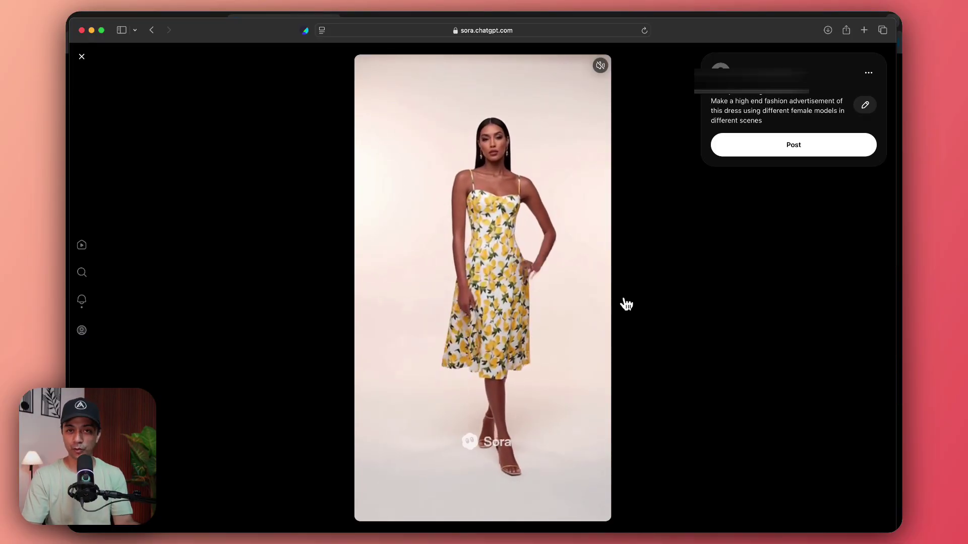
- Close the lemon-dress video, play the Titan Midnight watch ad draft, and return to Drafts
left_click(624, 304)
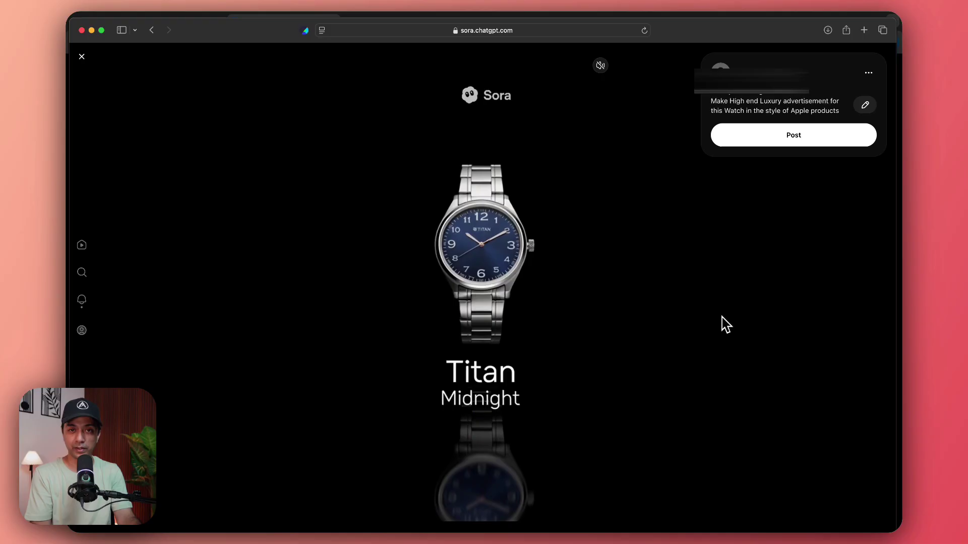
key("Escape")
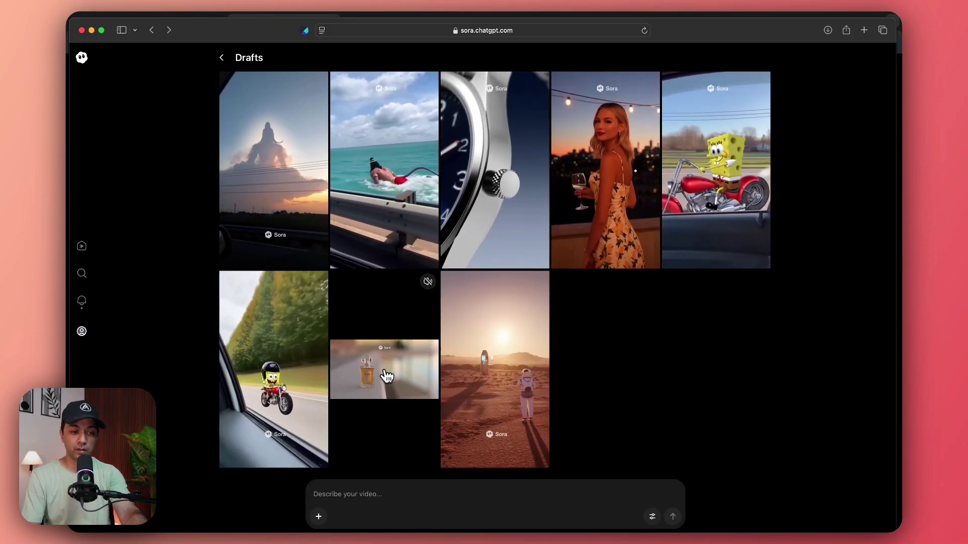
- Play the Éclat perfume ad draft, then show the Add cameo choices for a new prompt on the For You feed
left_click(386, 376)
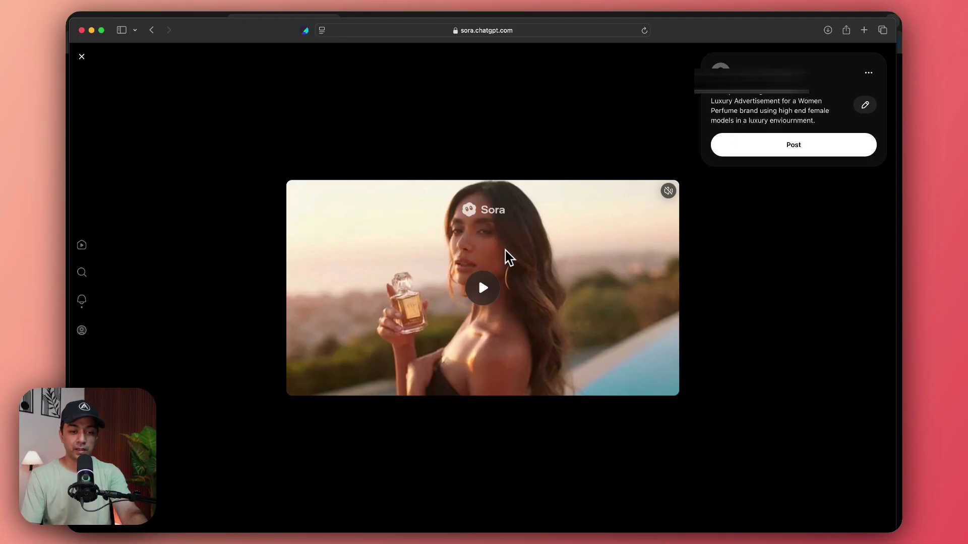
left_click(651, 217)
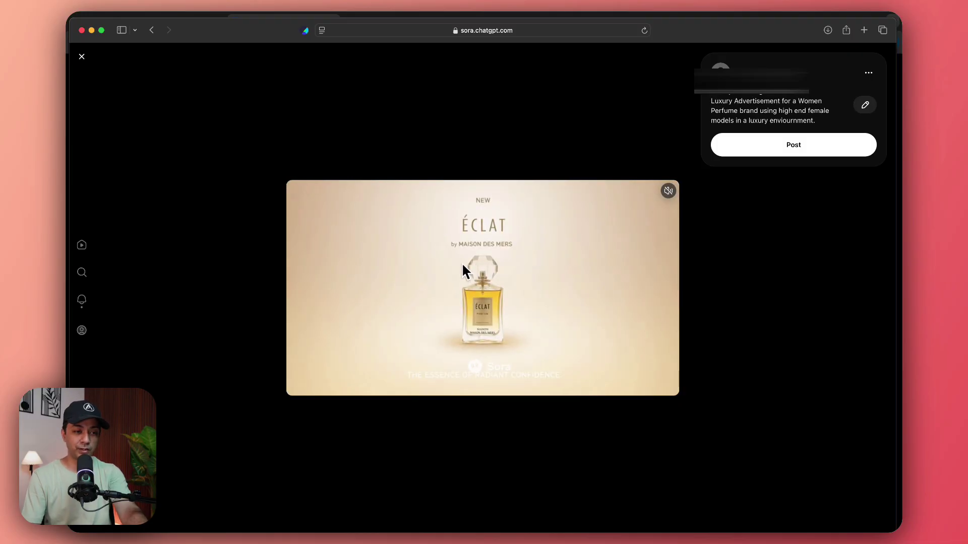
key("Escape")
key("Escape")
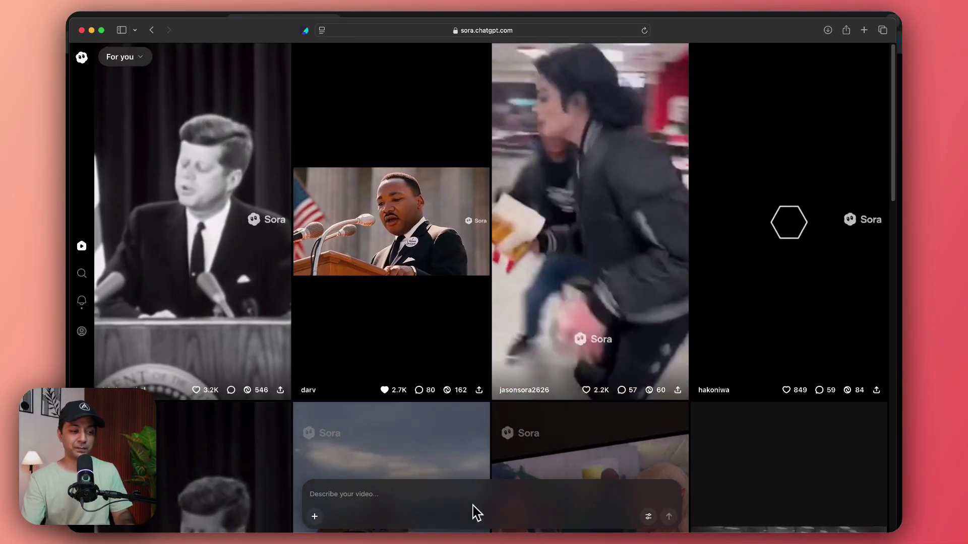
scroll(496, 476, "down", 5)
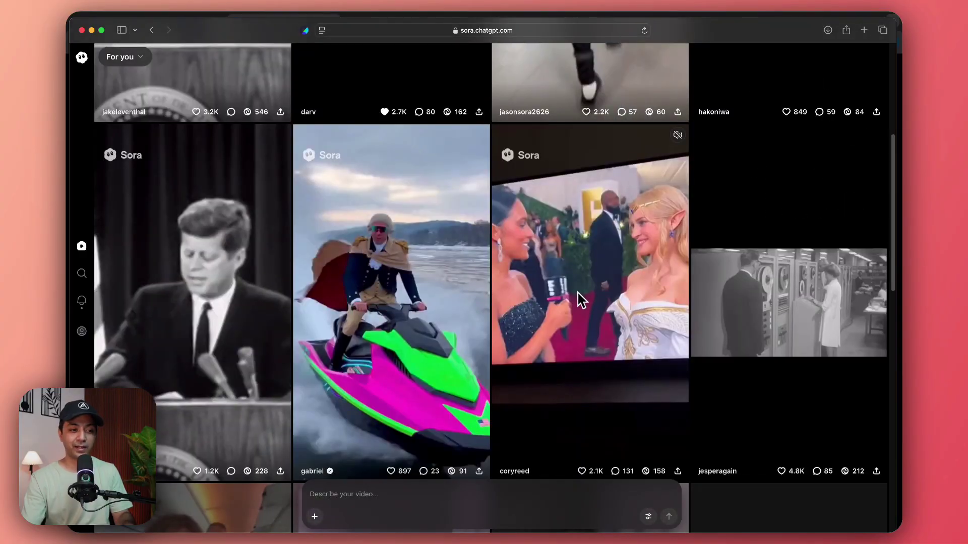
left_click(445, 524)
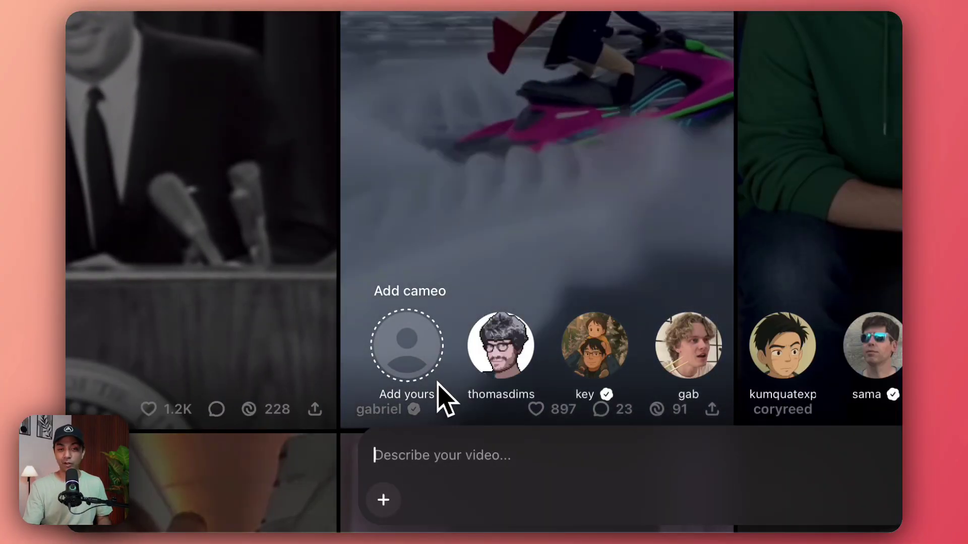